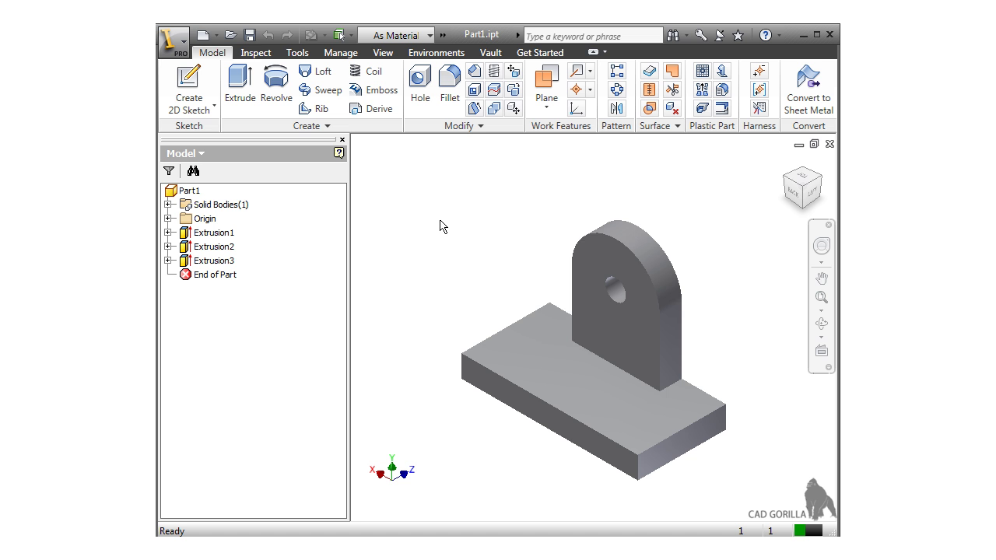
Step: Try placing a hole on the upright's front face, concentric with the existing hole
left_click(424, 99)
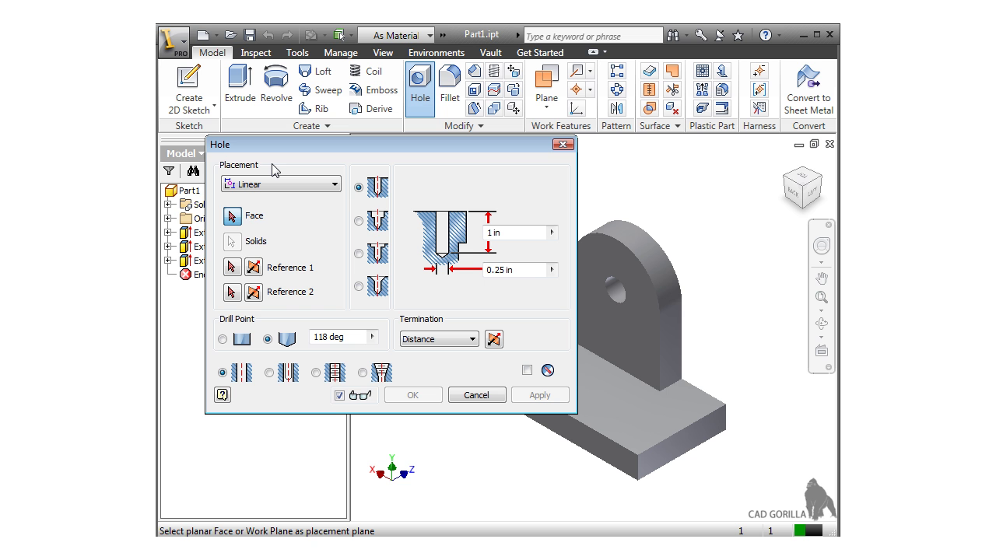
left_click(278, 184)
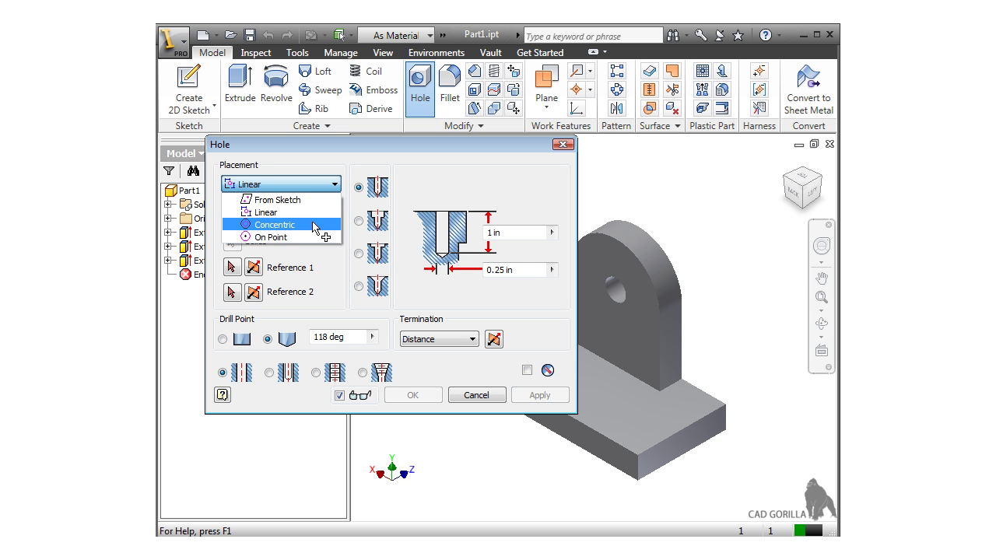
left_click(314, 226)
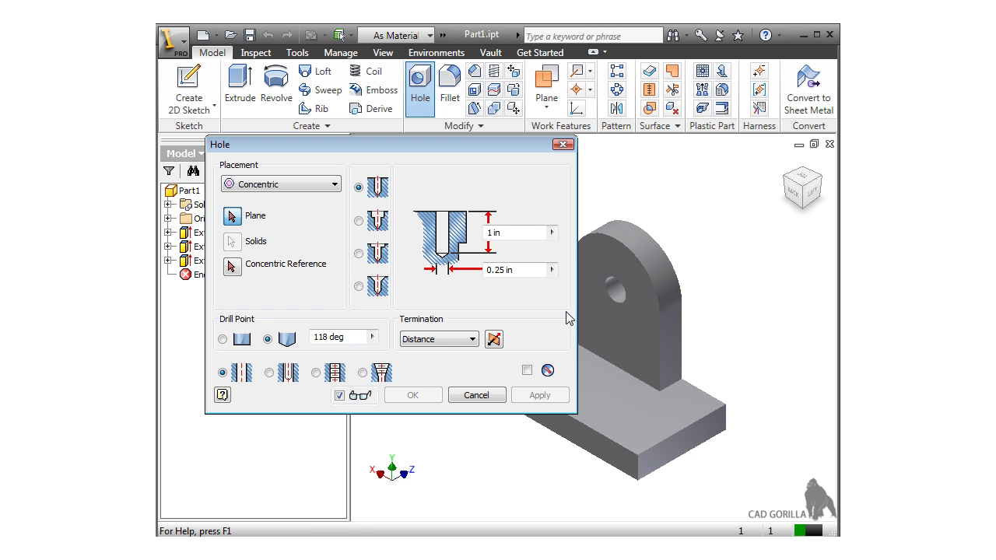
left_click(601, 313)
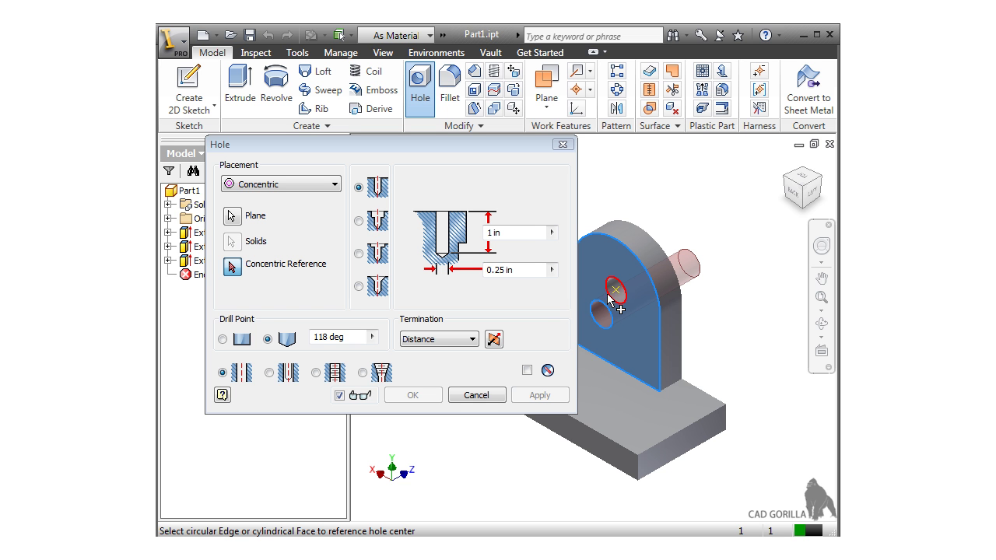
left_click(614, 293)
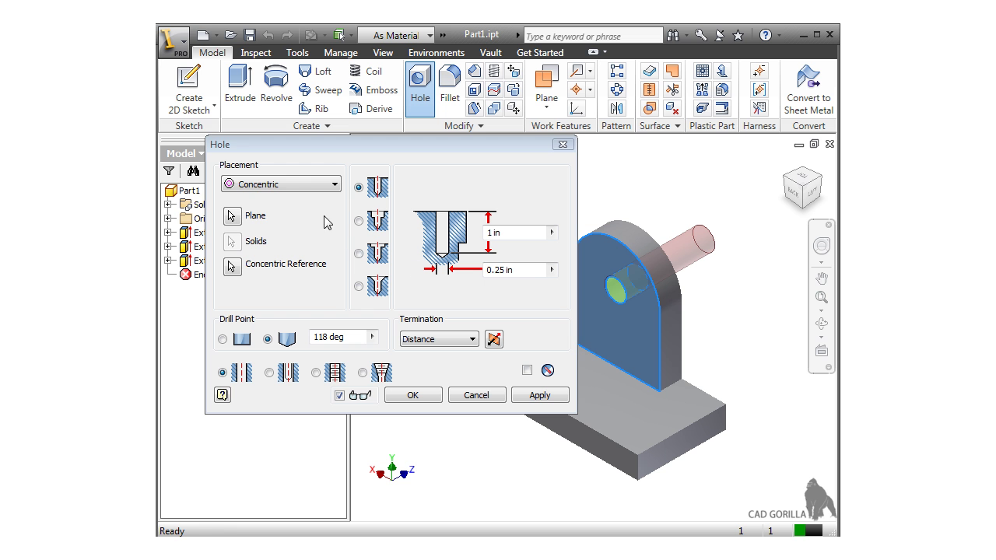
Step: Switch to linear placement and position the hole on the base's top face, 0.18 in from the long edge beside the upright
left_click(298, 190)
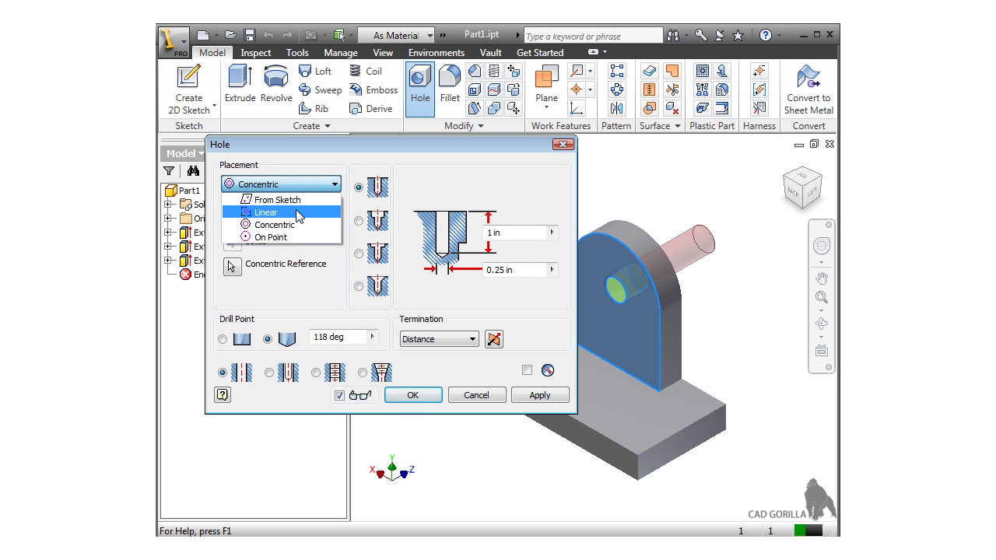
left_click(295, 212)
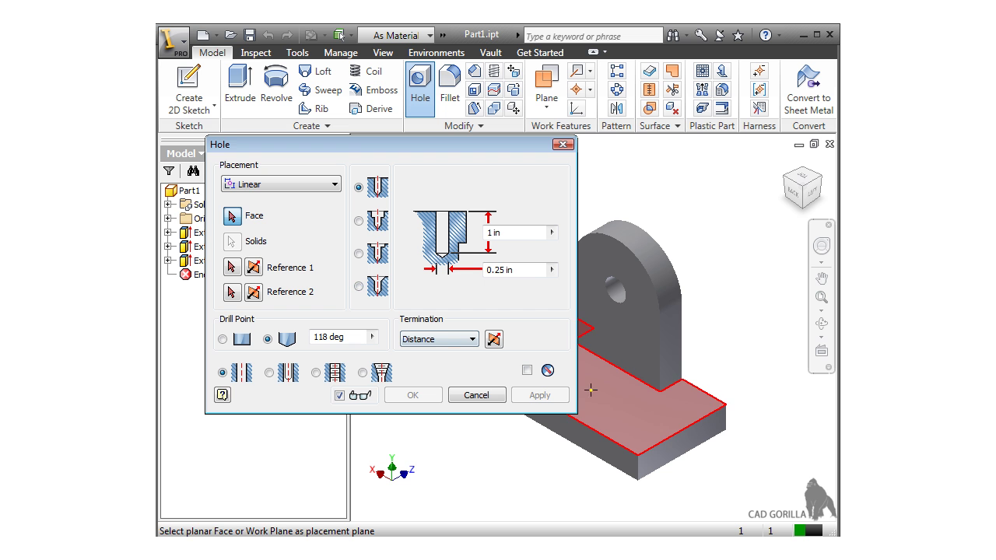
left_click(671, 417)
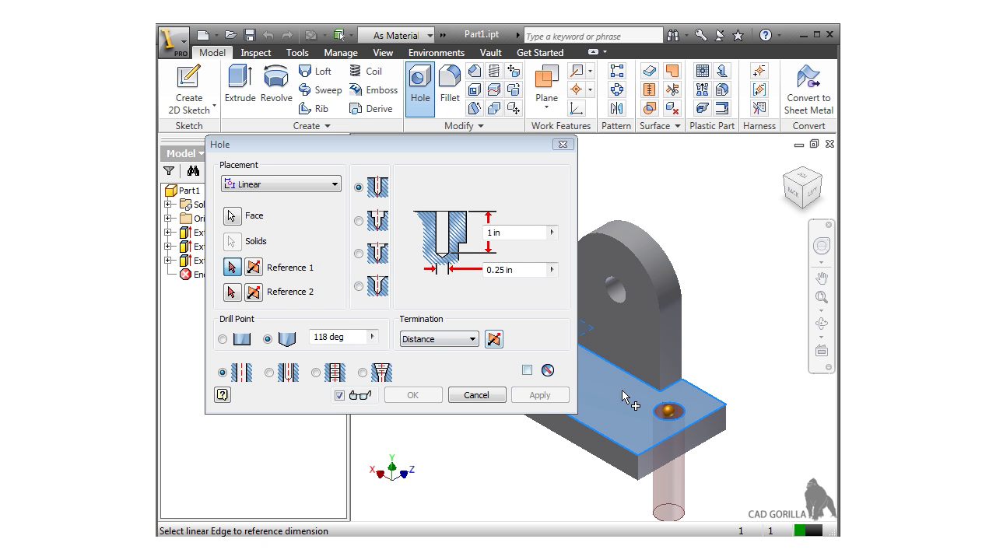
left_click(704, 393)
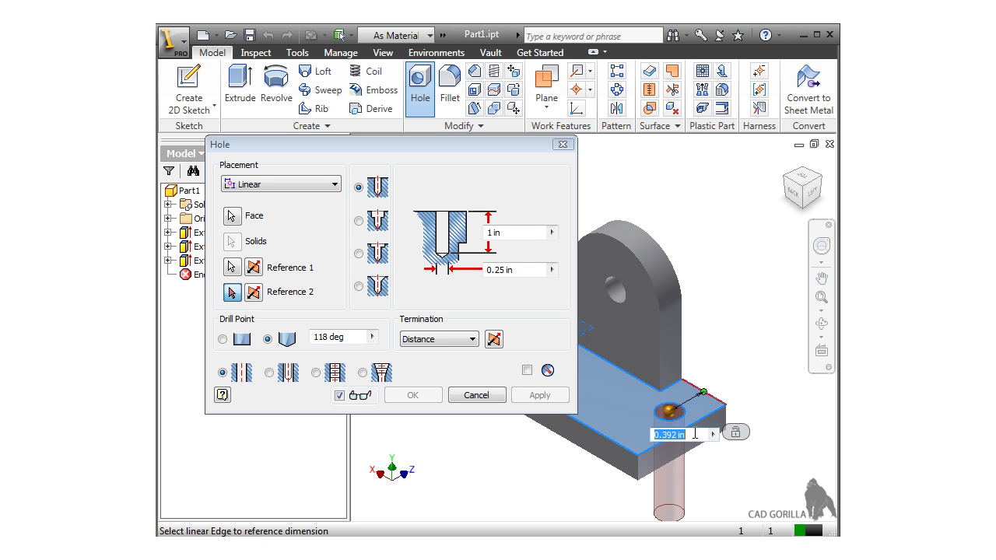
type(".18")
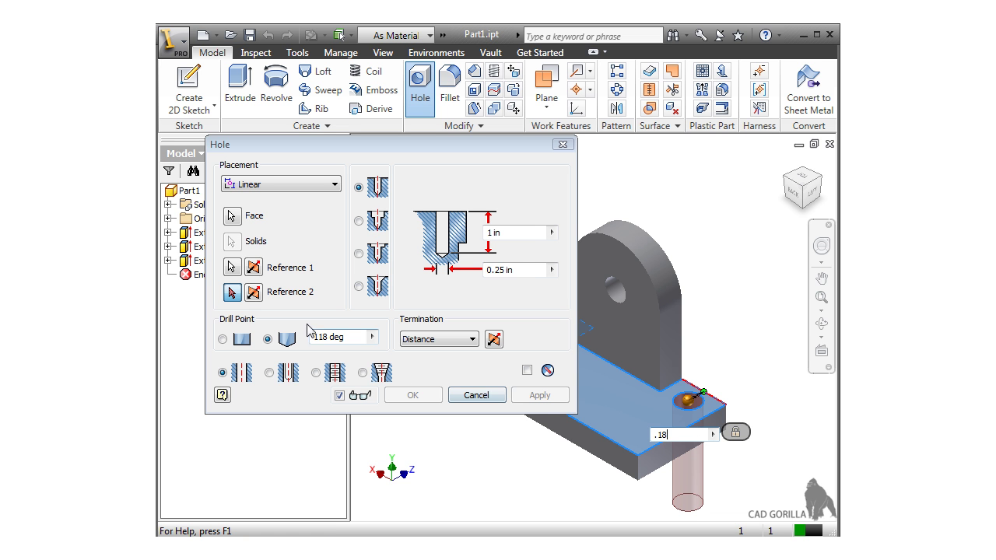
Step: Flip the hole's first reference offset to the other side of the edge and back inside the base
left_click(255, 268)
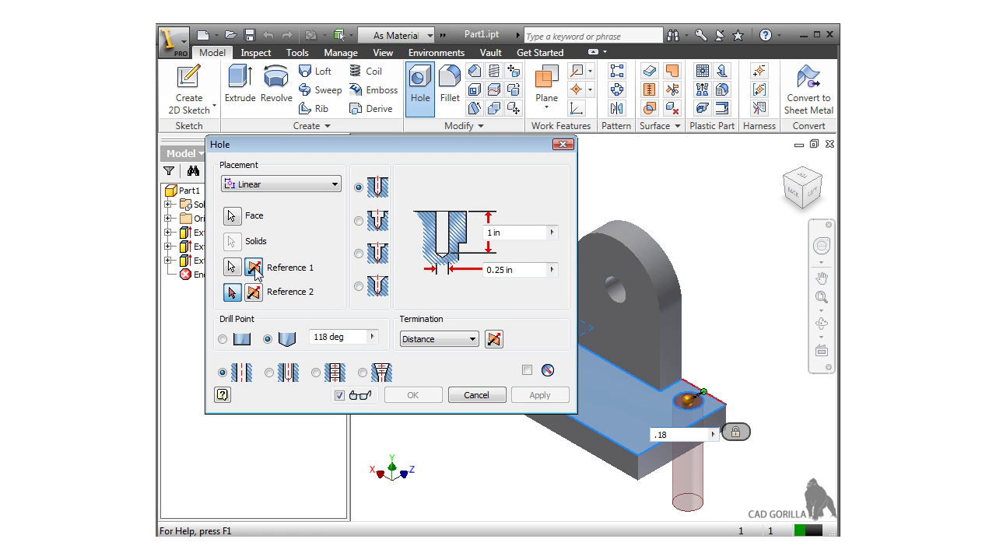
left_click(255, 268)
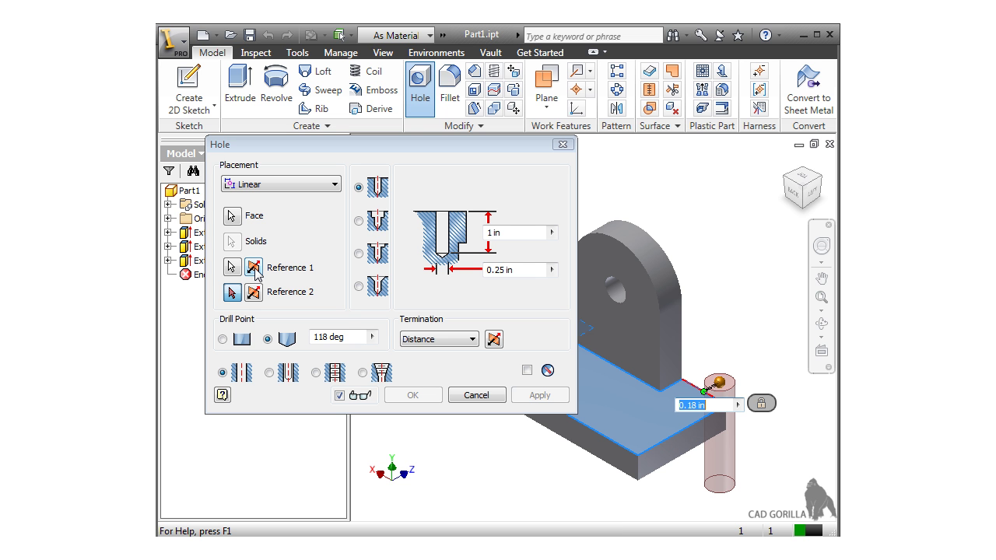
left_click(255, 269)
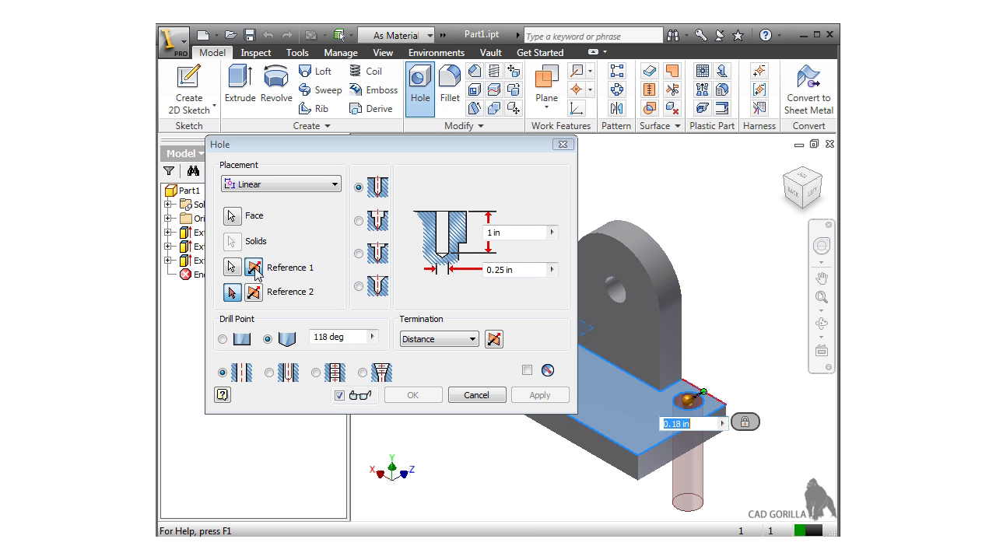
Step: Set the hole's second reference to the base's adjacent short end edge, at a distance of 0.18 in
left_click(232, 293)
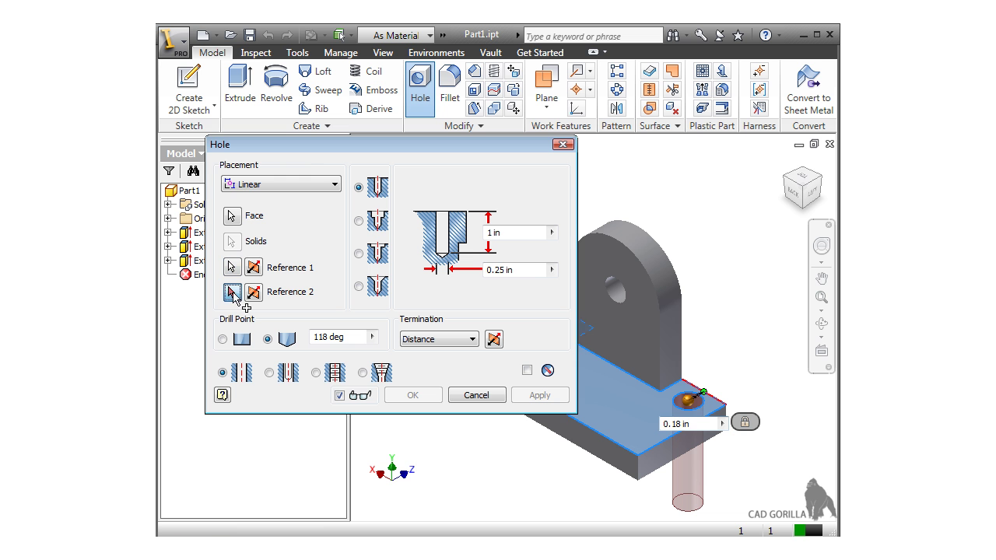
left_click(658, 449)
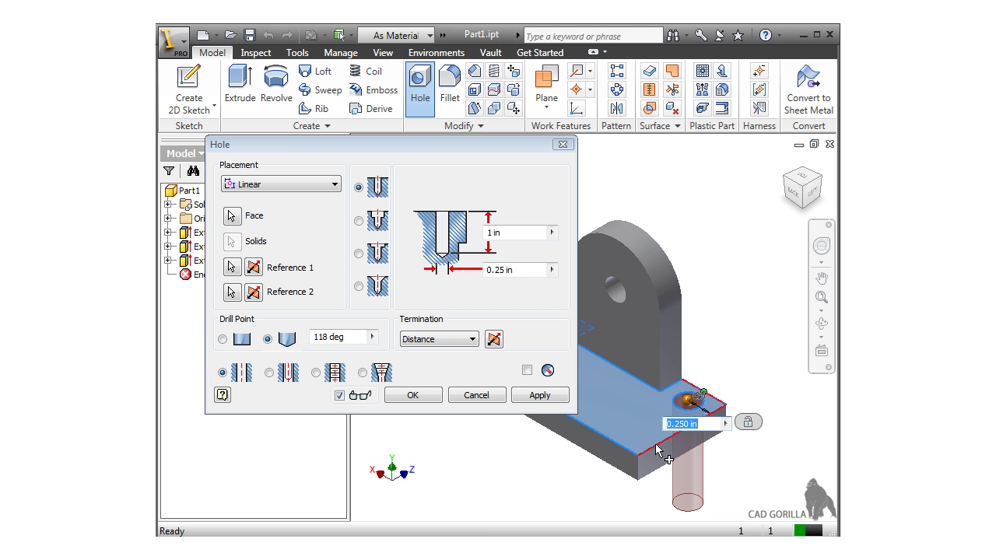
type(".18")
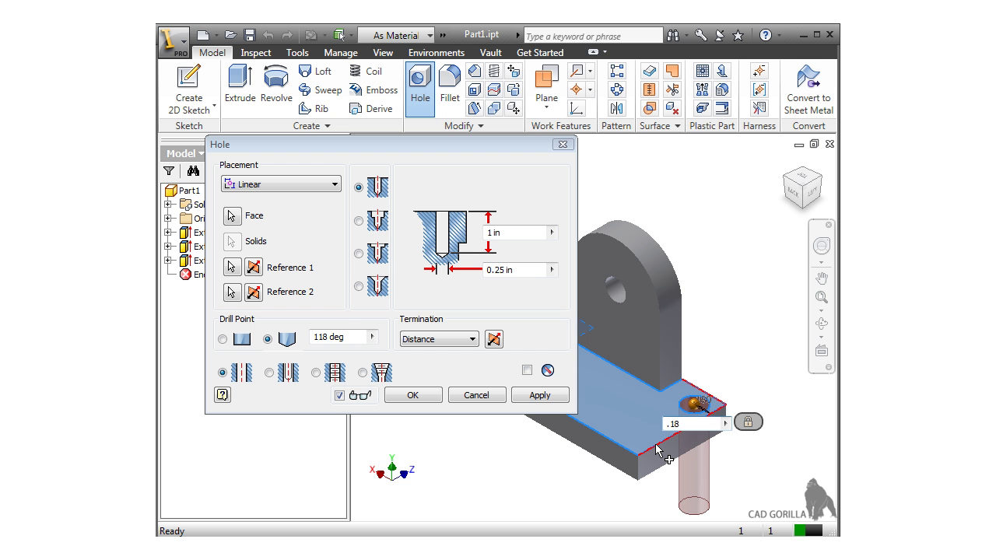
key("Return")
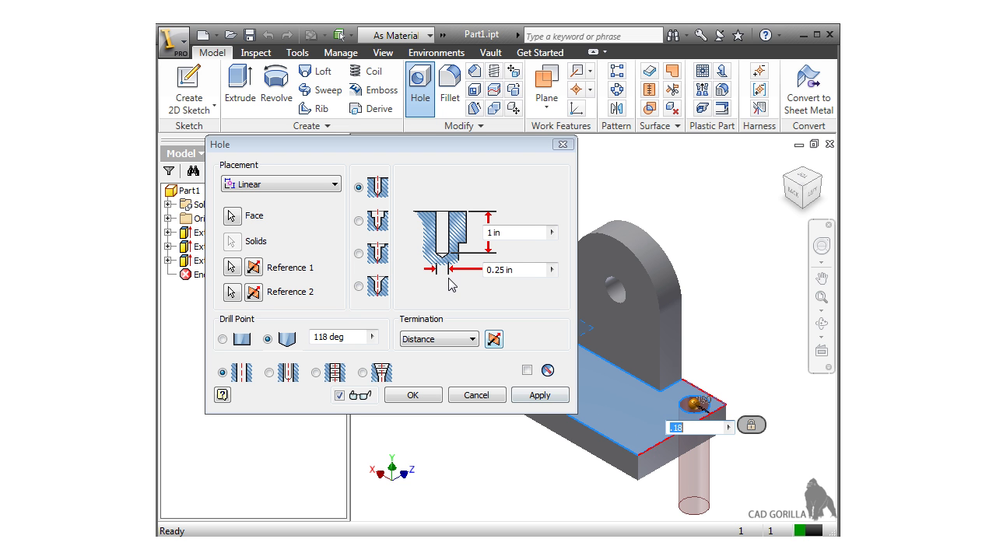
key("Return")
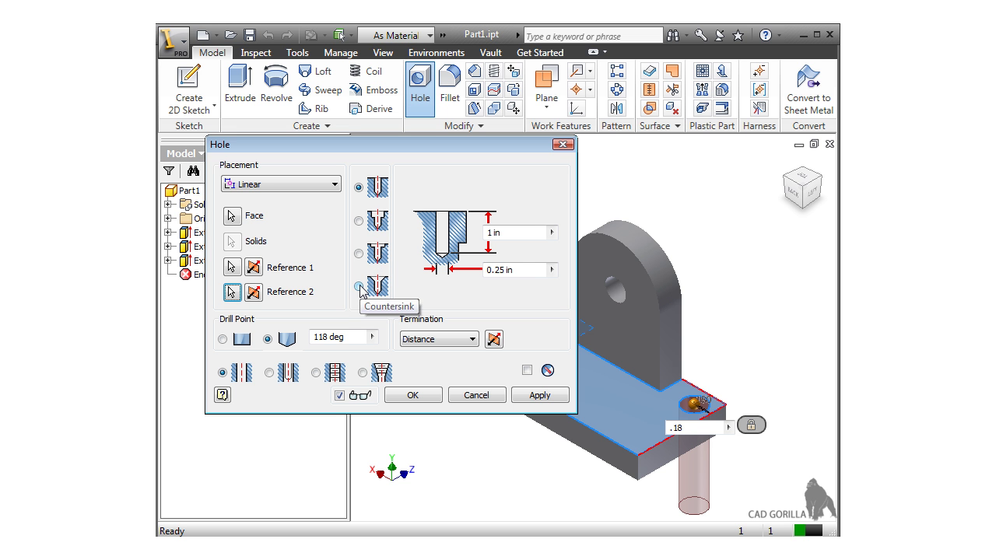
Step: Try the counterbore, spotface and countersink hole types, and return to the plain drilled type
left_click(358, 221)
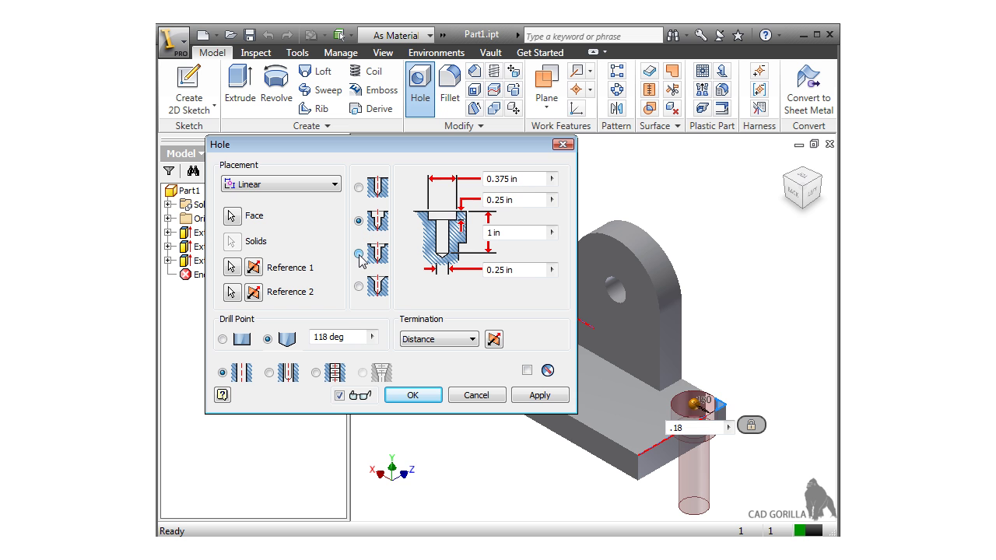
left_click(359, 254)
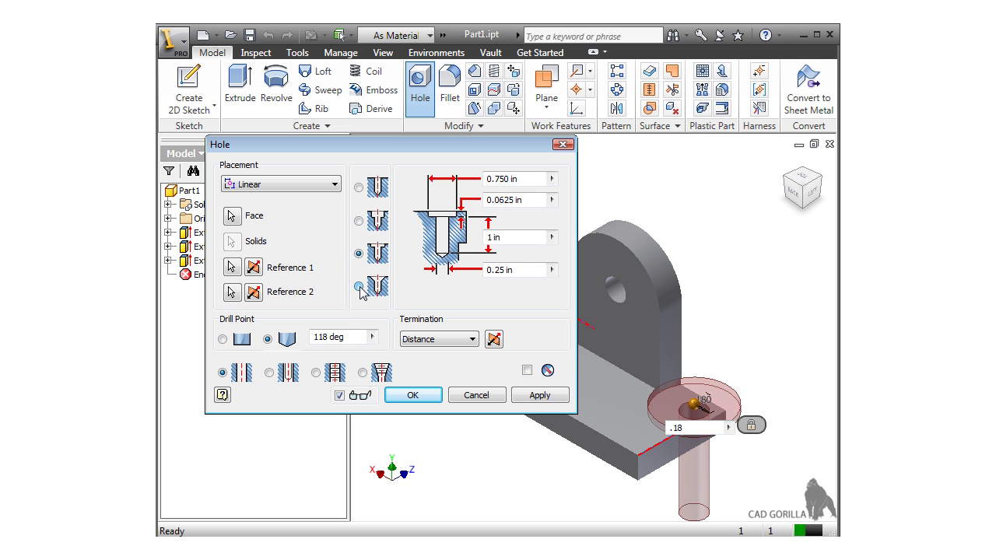
left_click(359, 287)
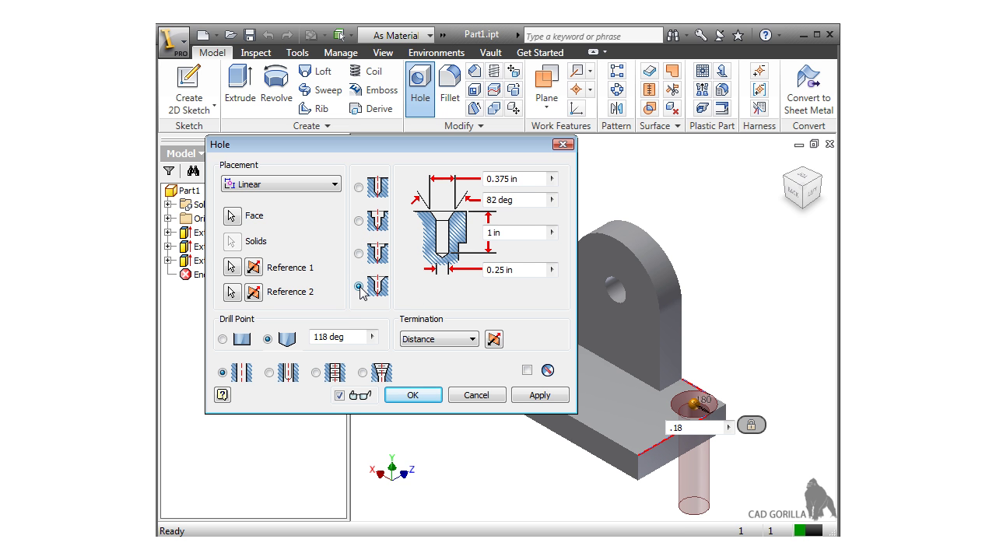
left_click(358, 188)
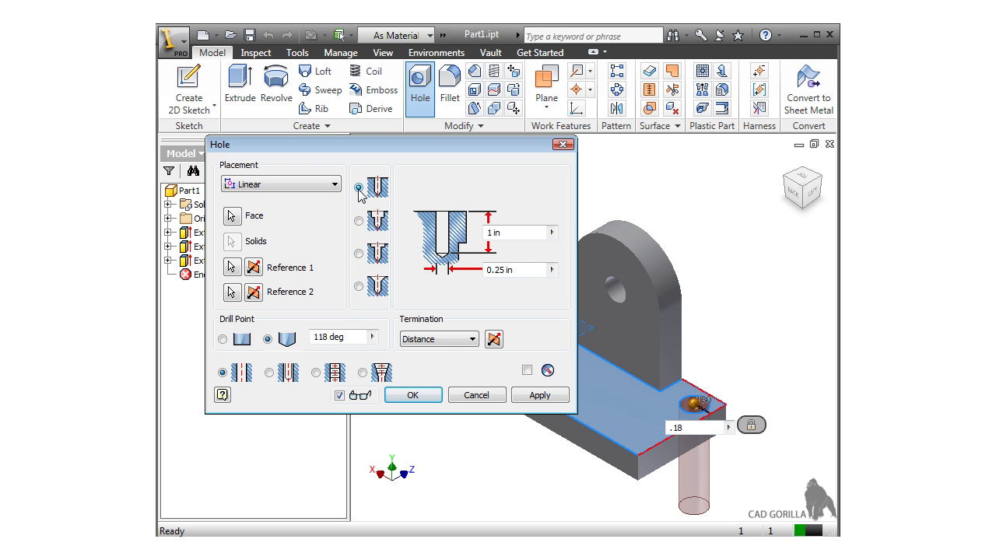
Step: Set the hole depth to 0.2 in, and try the flat drill point before restoring the angled one
double_click(514, 233)
key("shift+Home")
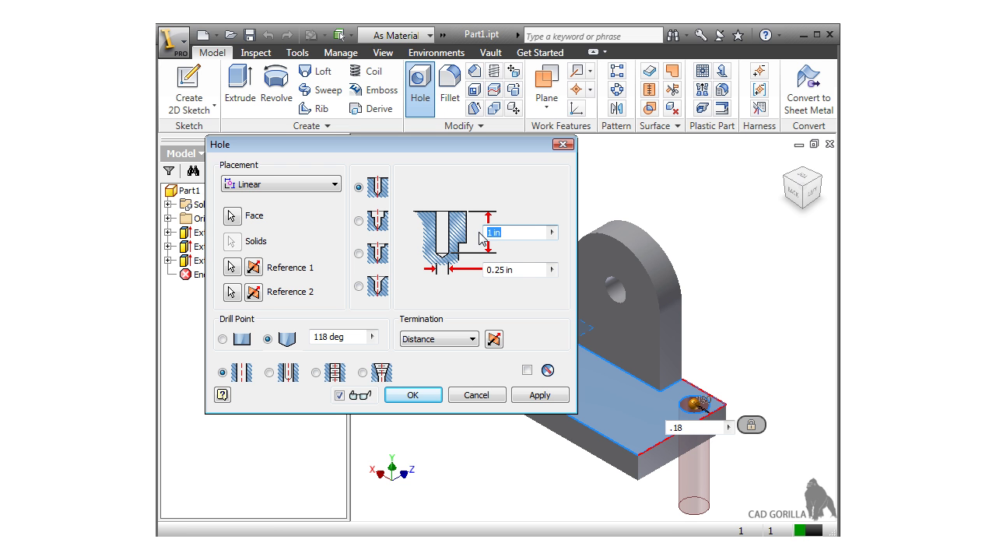
type(".2")
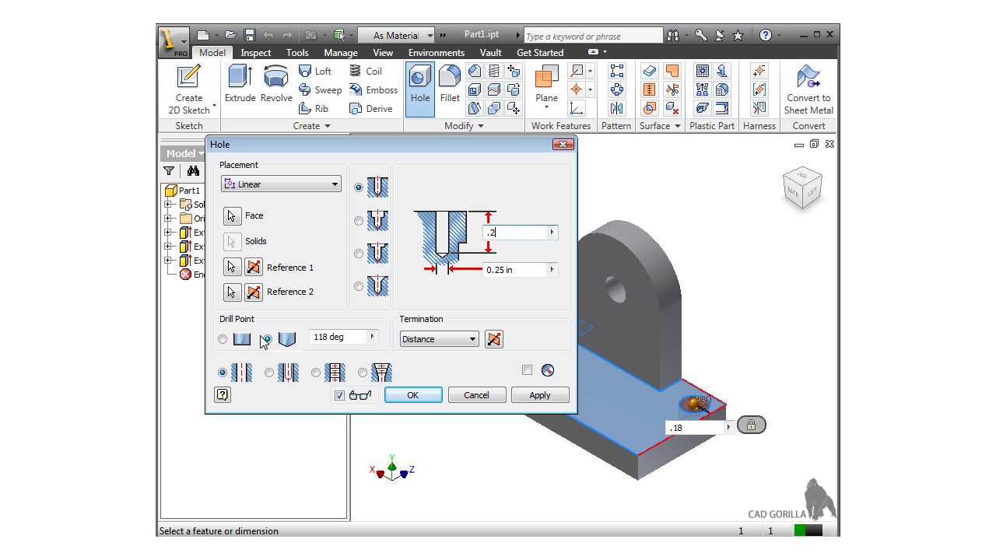
left_click(223, 341)
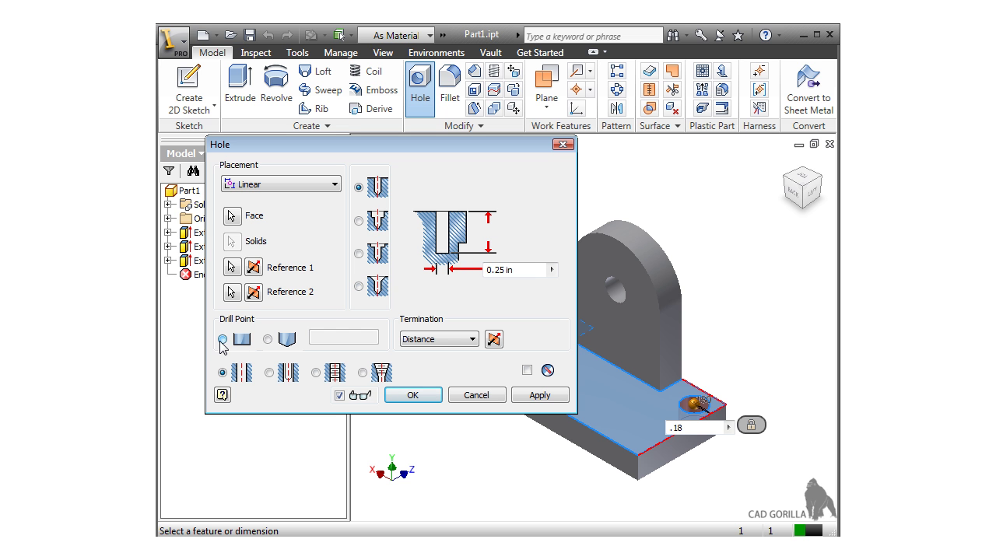
left_click(268, 340)
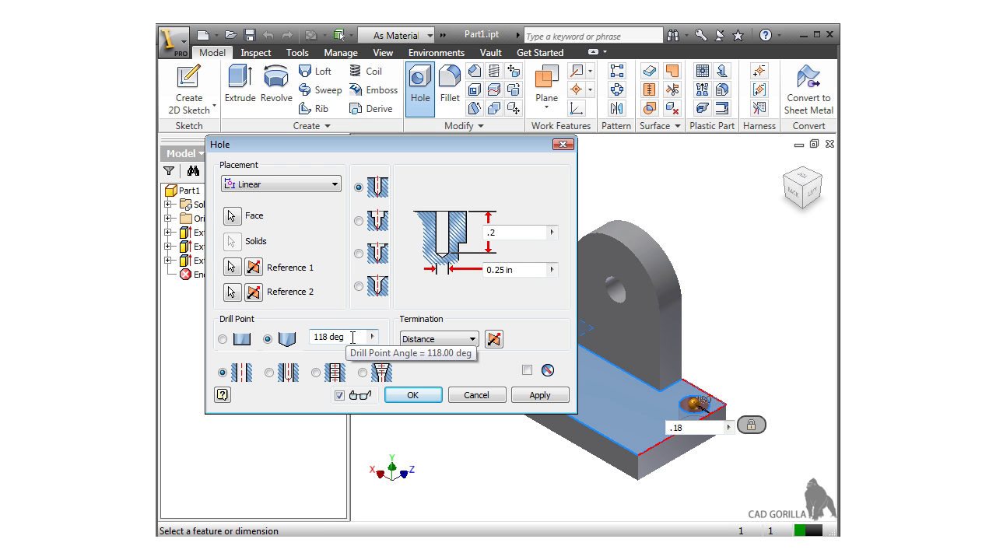
Step: Set the hole's termination to Through All
left_click(453, 342)
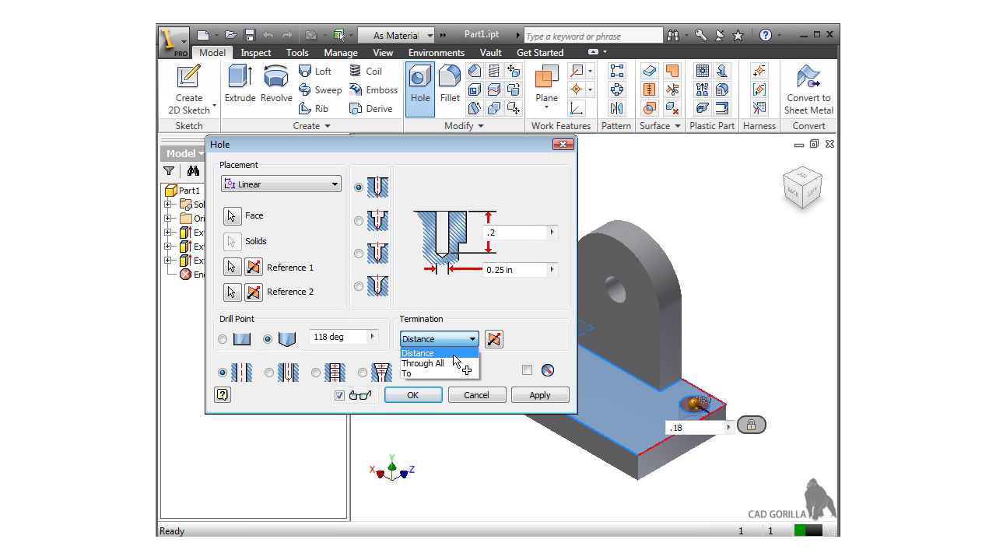
left_click(457, 364)
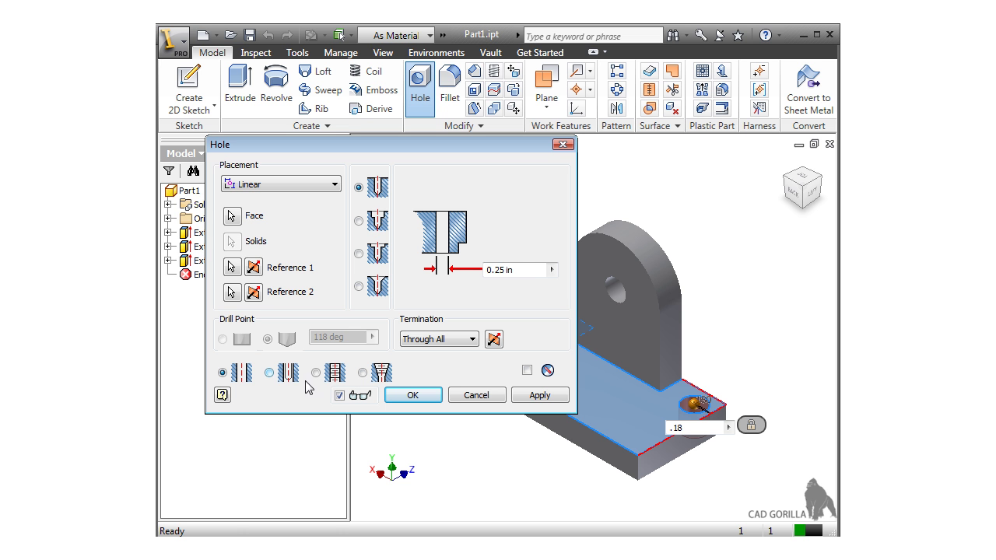
Step: Try making the hole a clearance hole using the Ansi Unified Screw Threads fastener standard
left_click(270, 373)
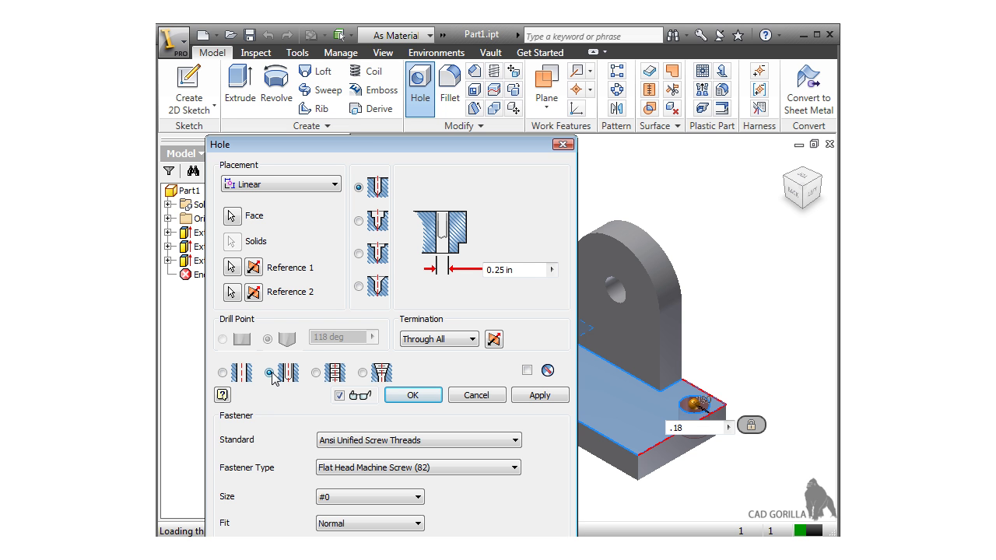
left_click_drag(365, 151, 369, 84)
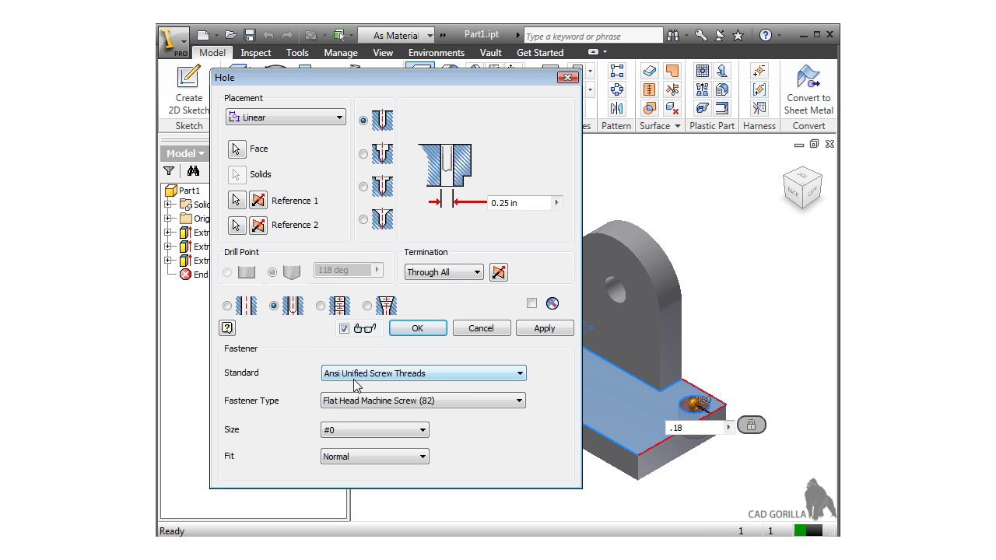
left_click(452, 374)
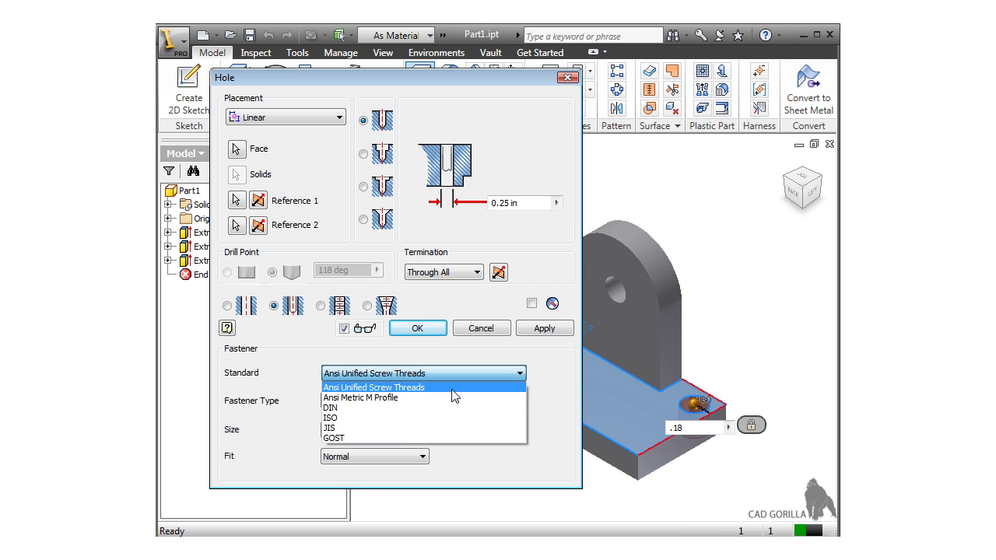
left_click(452, 389)
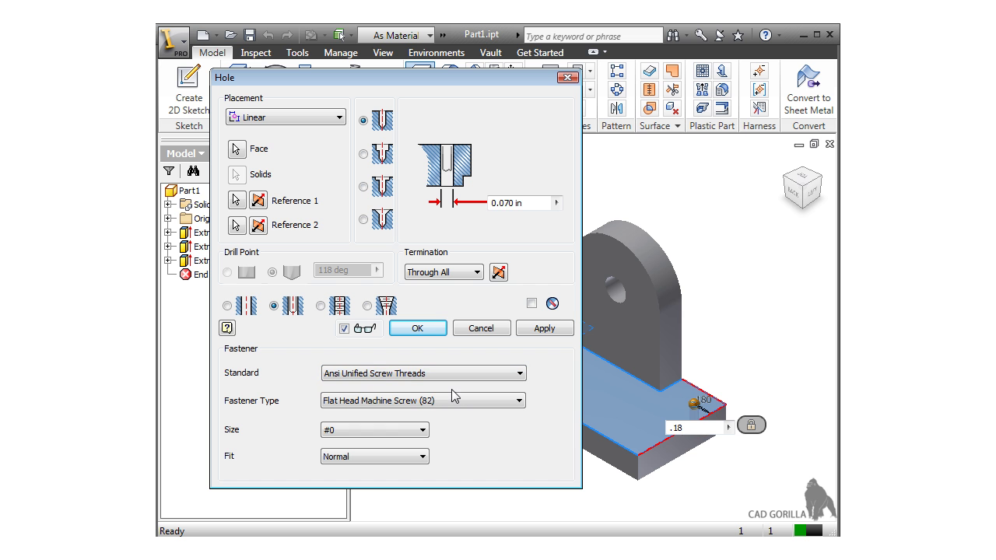
Step: Make the hole a tapped hole with the ANSI Unified Screw Threads thread type
left_click(320, 307)
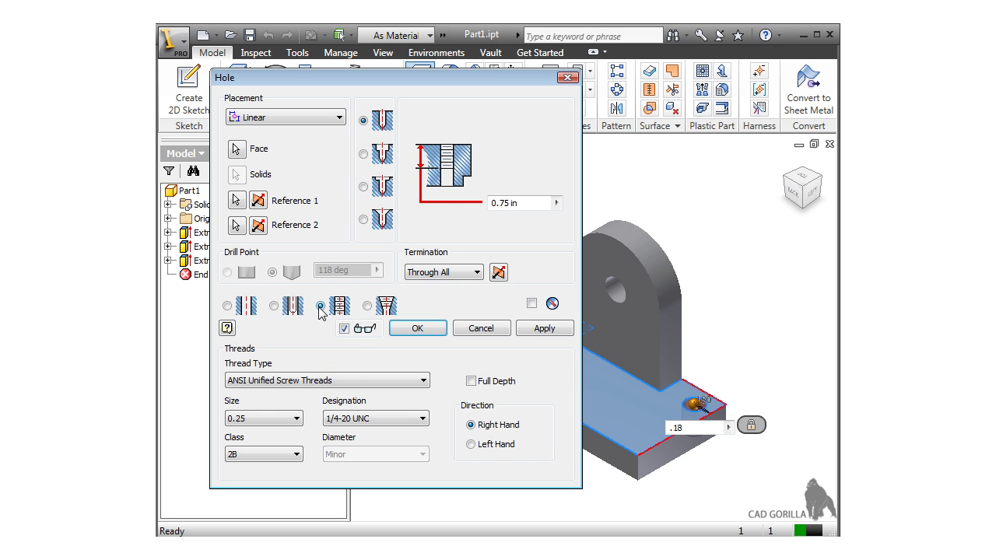
left_click(361, 379)
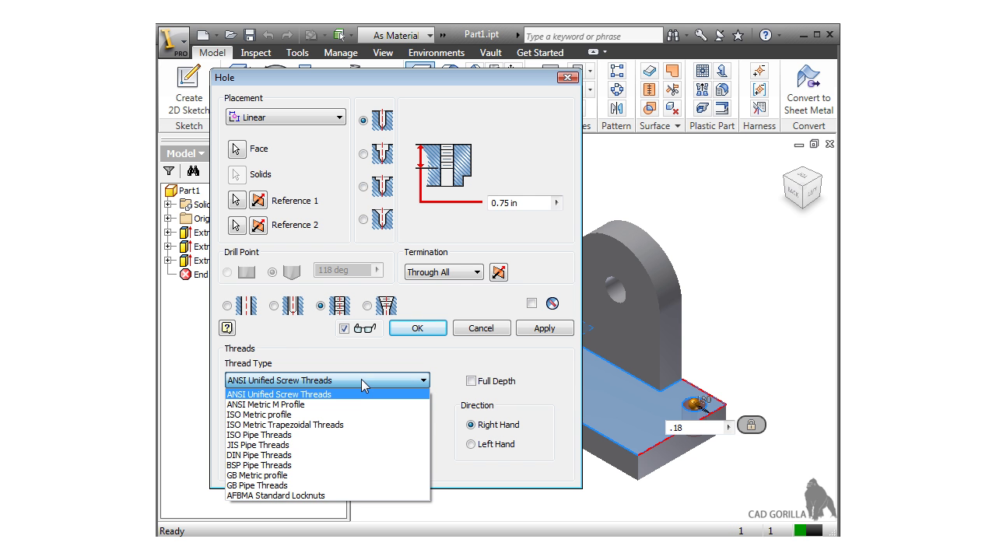
left_click(359, 400)
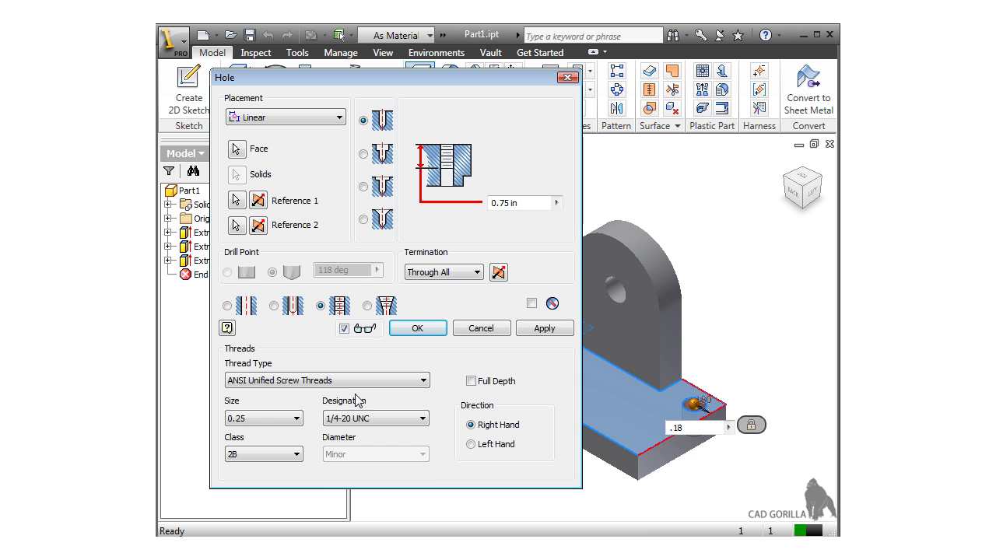
Step: Set the tapped hole's thread size to 0.19 (#10), keeping the 10-24 UNC designation and class 2B
left_click(297, 419)
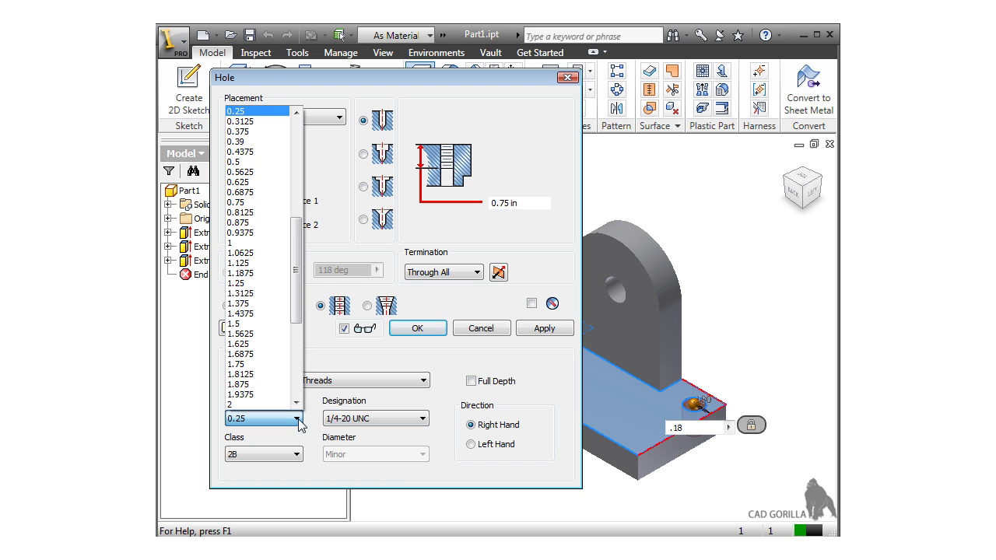
left_click_drag(298, 322, 303, 287)
left_click(272, 201)
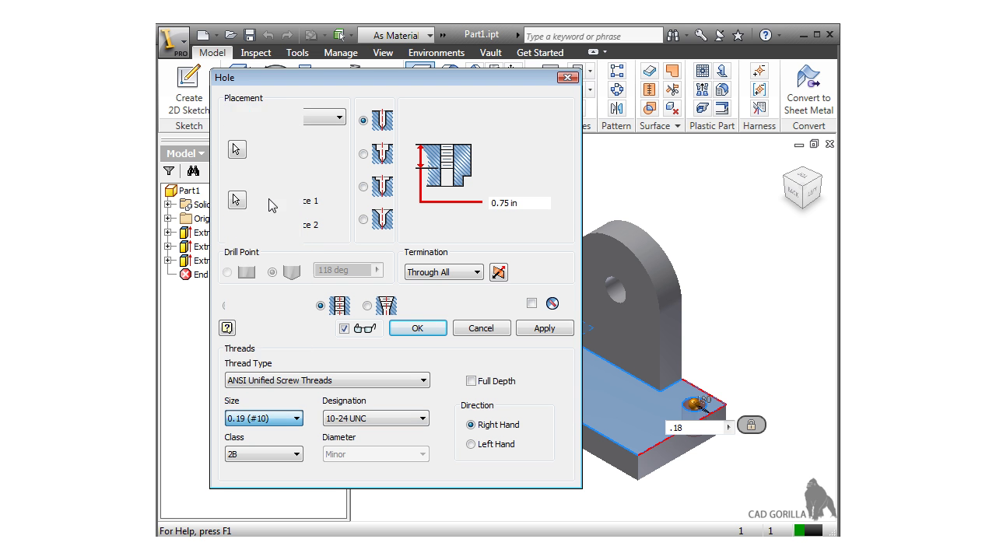
left_click(389, 424)
left_click(389, 434)
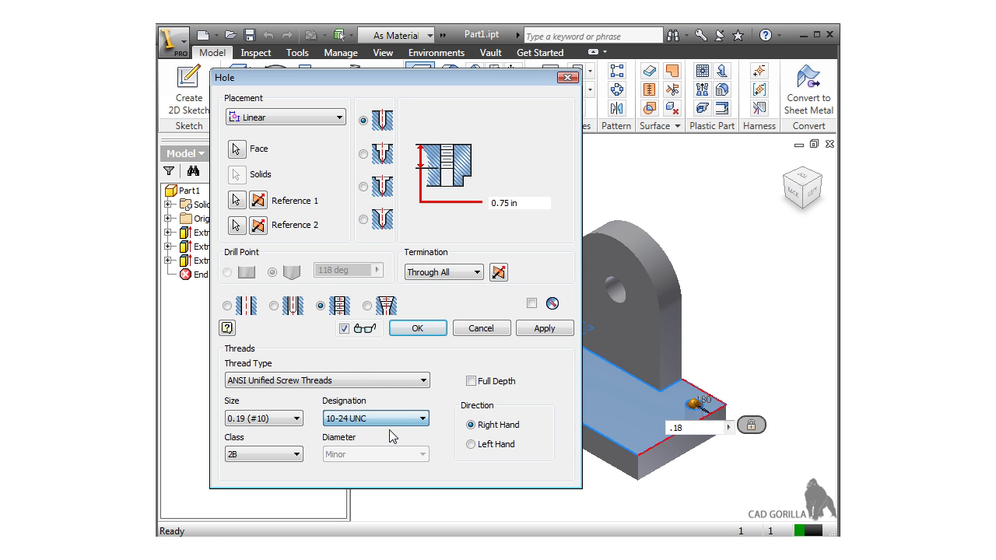
left_click(297, 455)
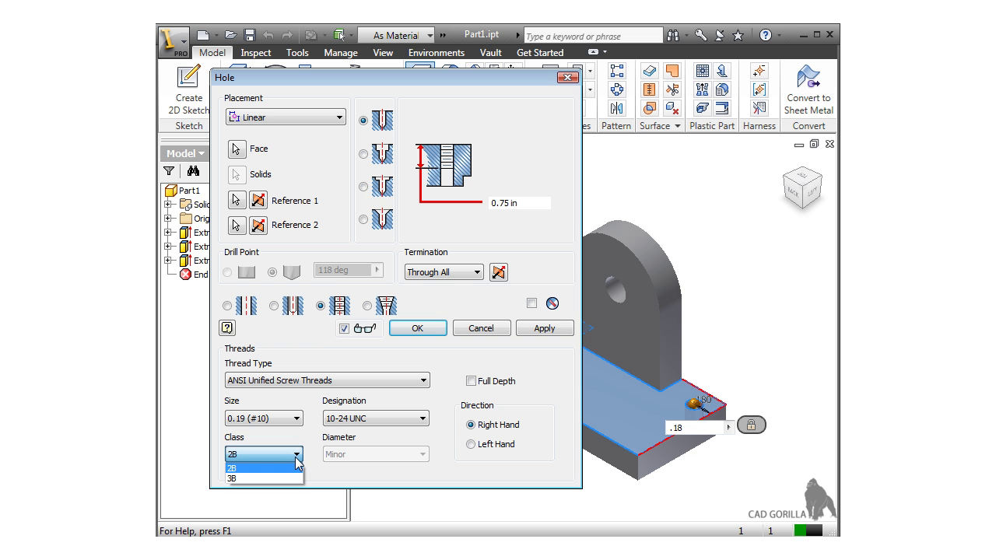
left_click(297, 468)
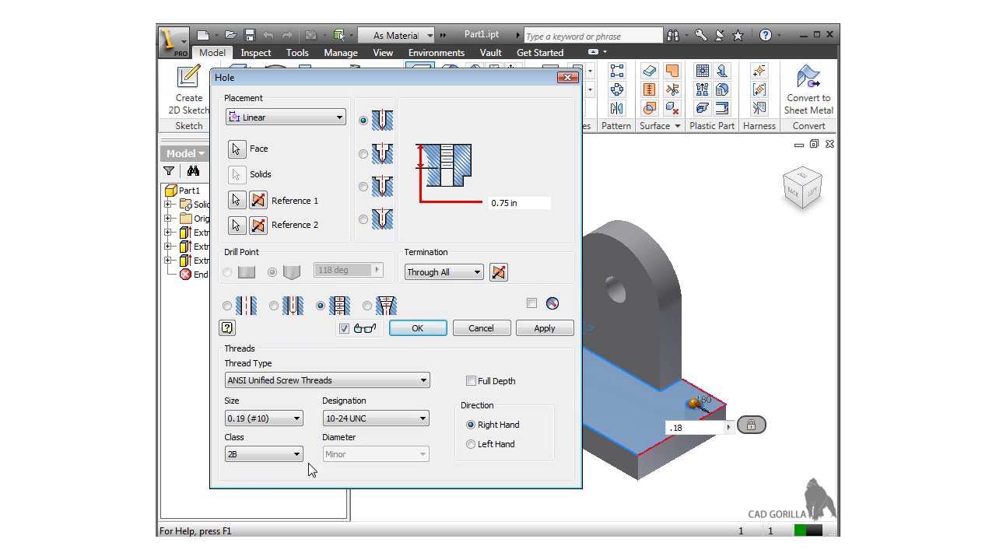
Step: Apply the tapped hole to the bracket's base and finish the Hole command
left_click(544, 328)
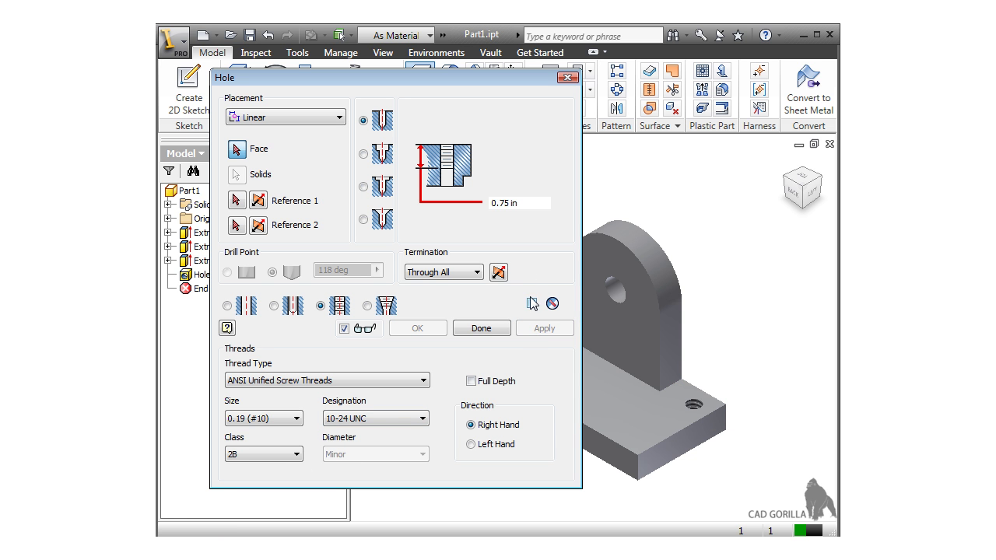
left_click_drag(510, 79, 586, 92)
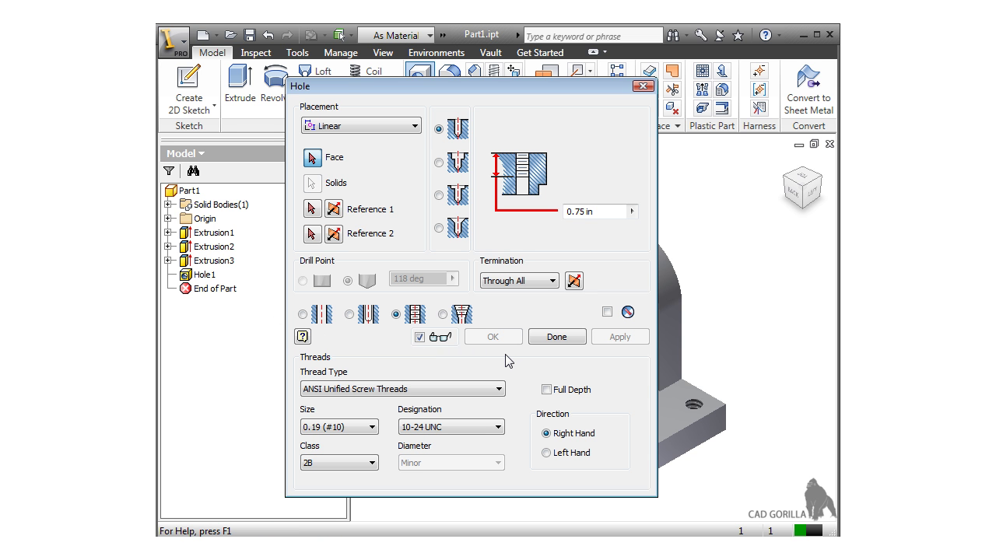
left_click(557, 337)
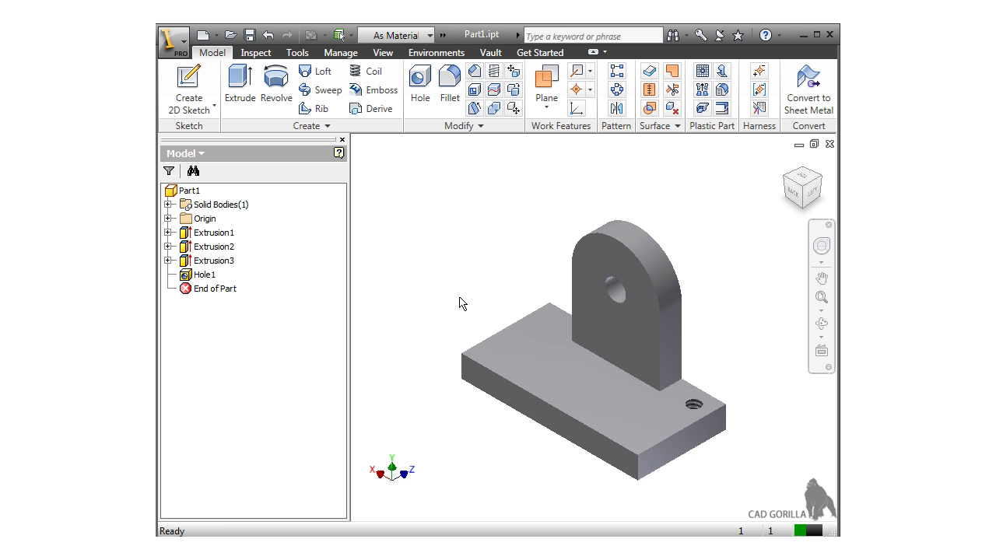
Step: Bring up the available actions for the Hole1 feature
left_click(208, 276)
right_click(208, 277)
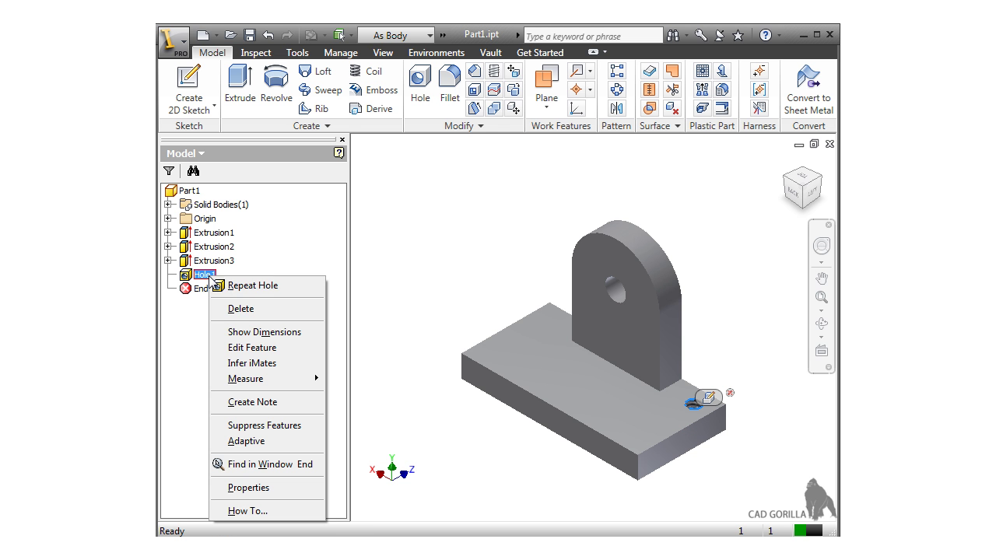